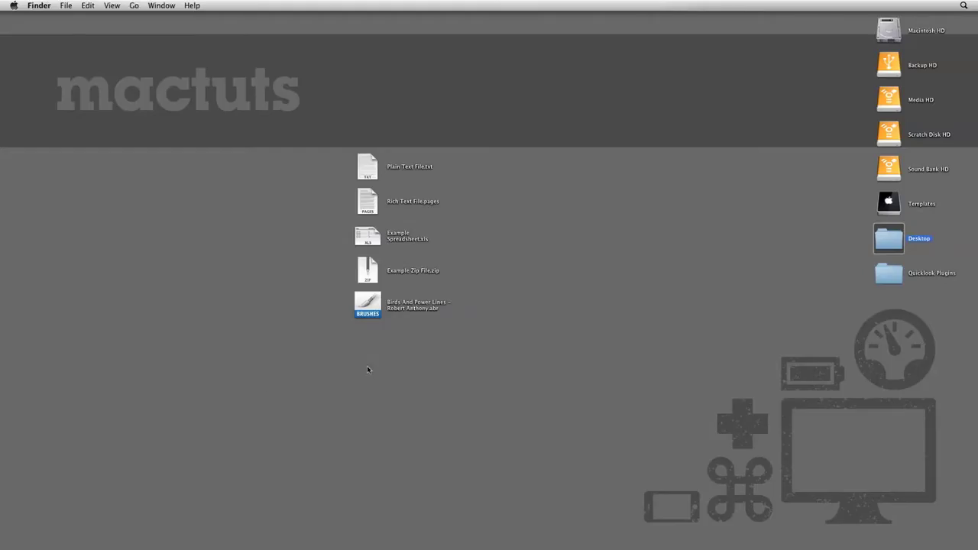
# Open Plain Text File.txt in TextEdit and scroll down through its lorem ipsum paragraphs.
pyautogui.click(586, 353)
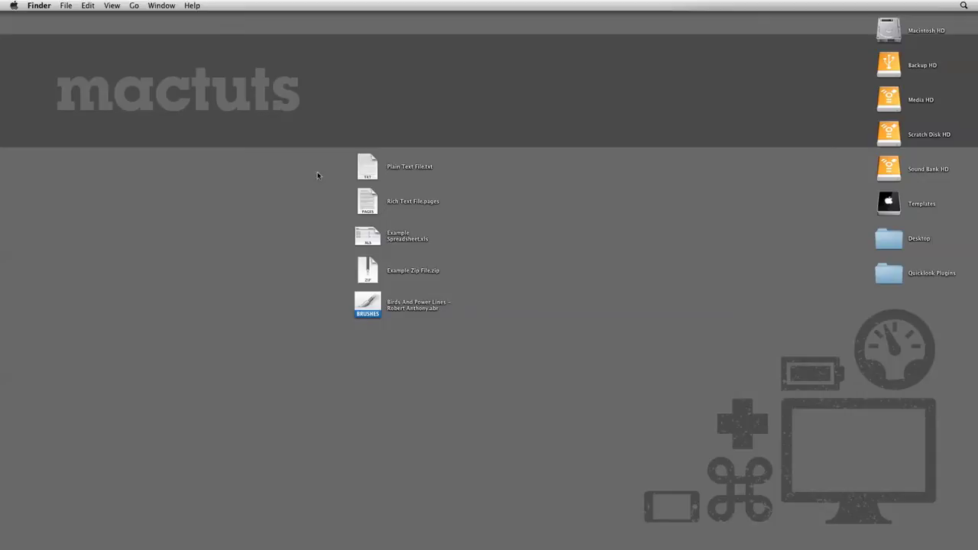
pyautogui.doubleClick(367, 162)
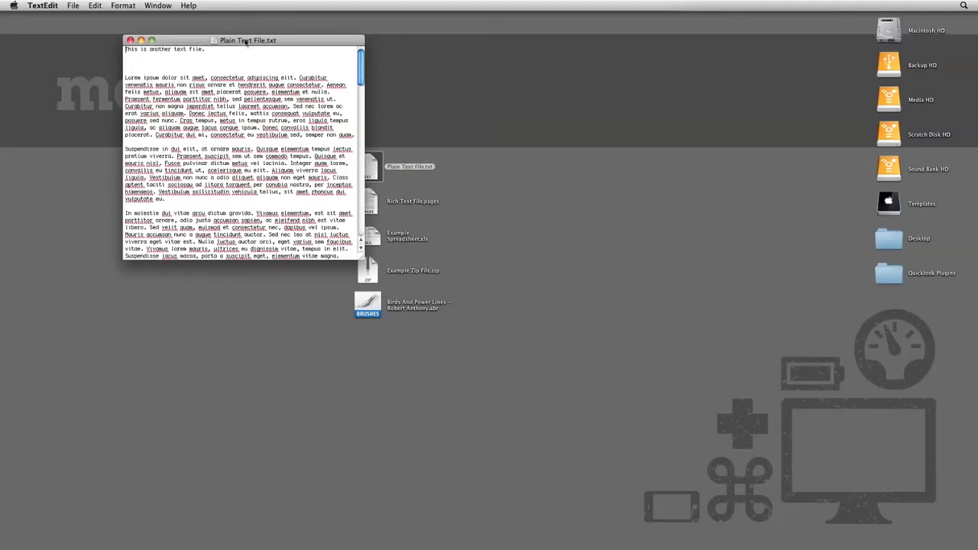
pyautogui.moveTo(246, 42); pyautogui.dragTo(602, 95)
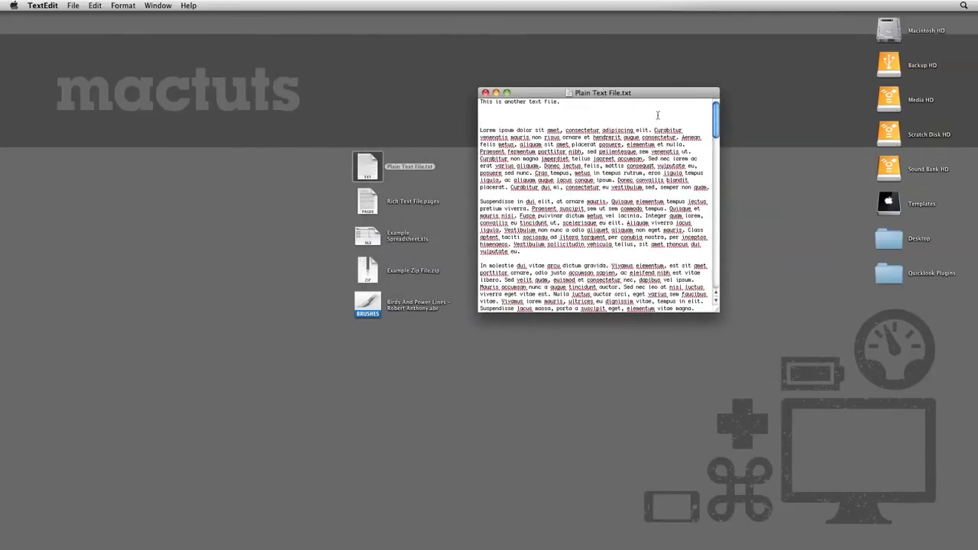
pyautogui.moveTo(712, 128); pyautogui.dragTo(714, 178)
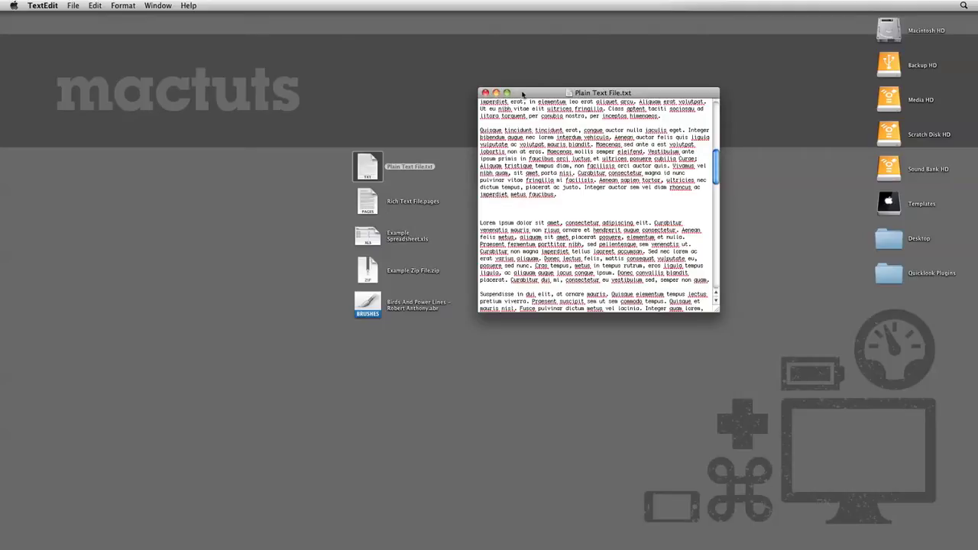
pyautogui.scroll(-5, 526, 104)
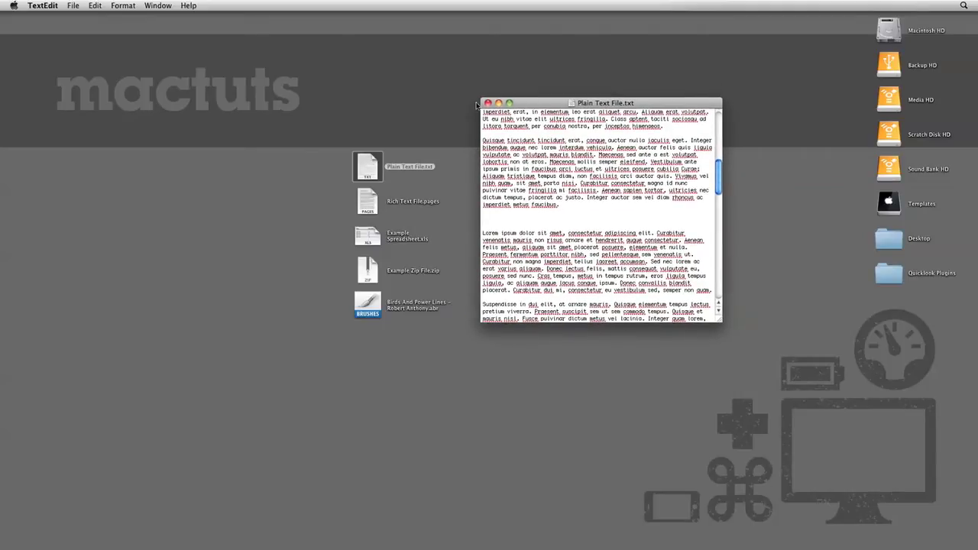
# Close the TextEdit document and view Plain Text File.txt in Quick Look instead, then dismiss it.
pyautogui.press('super+w')
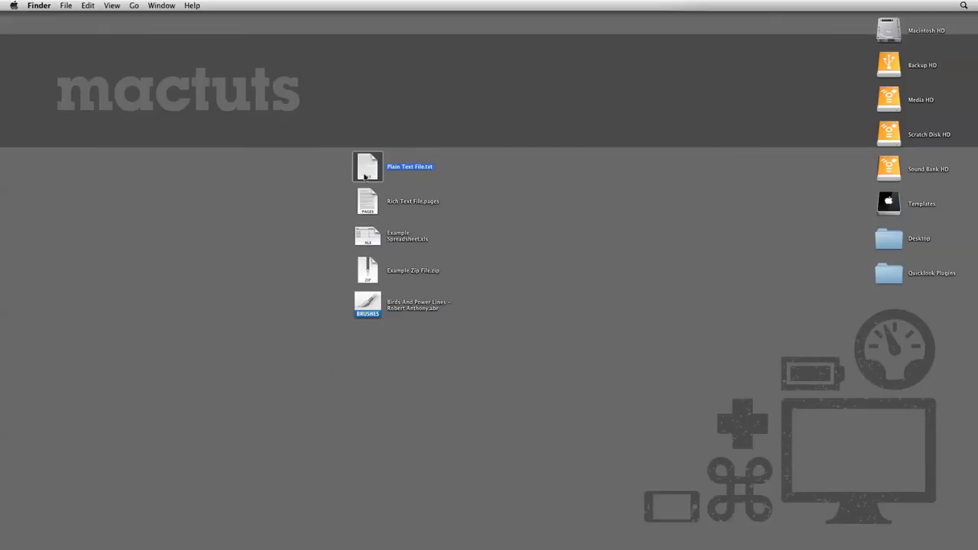
pyautogui.press('space')
pyautogui.moveTo(360, 69); pyautogui.dragTo(504, 46)
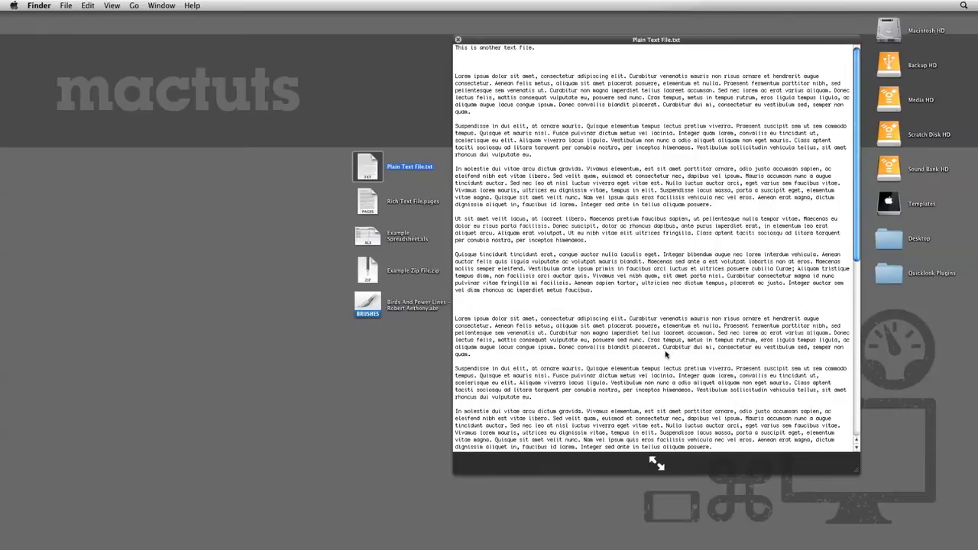
pyautogui.moveTo(858, 174); pyautogui.dragTo(833, 261)
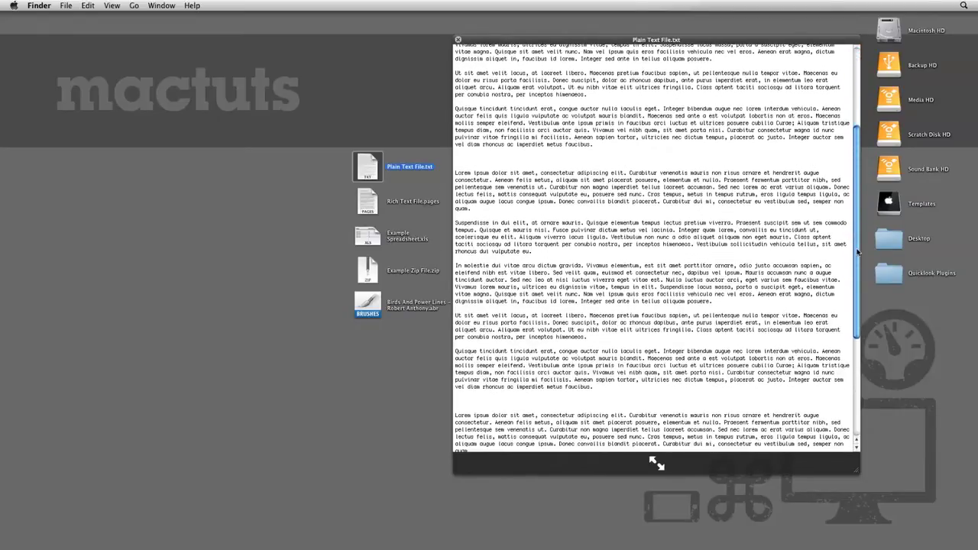
pyautogui.press('space')
pyautogui.click(320, 205)
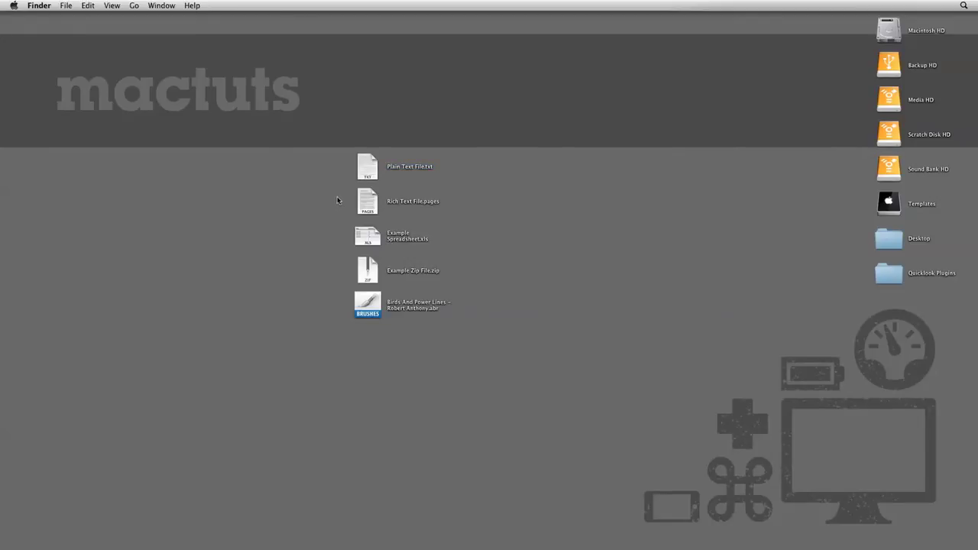
# Quick-preview Rich Text File.pages, jumping to page 2 and back to page 1.
pyautogui.press('r')
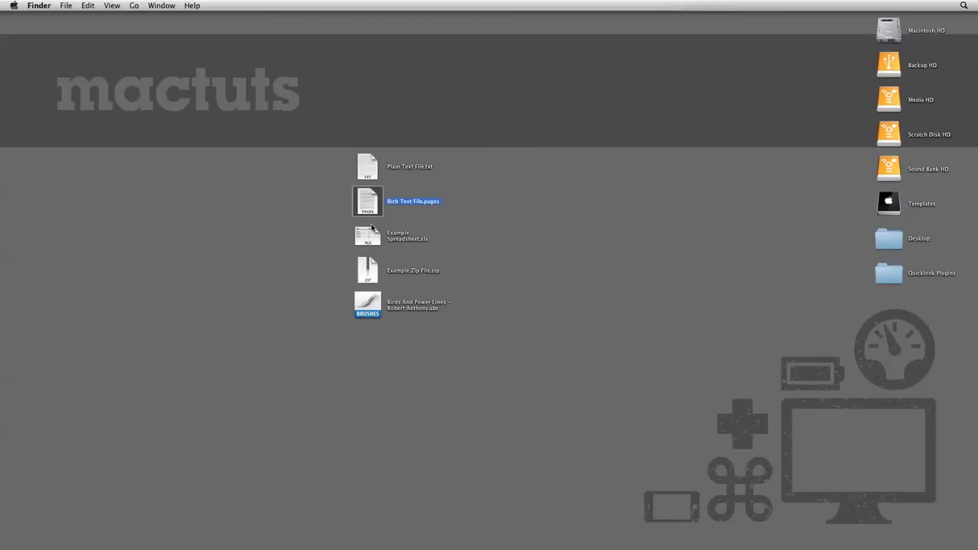
pyautogui.press('space')
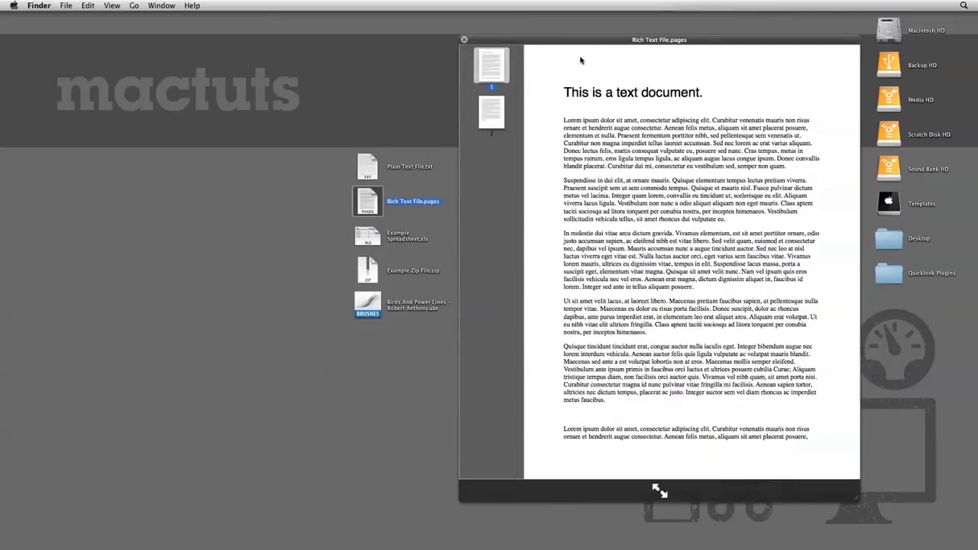
pyautogui.click(490, 124)
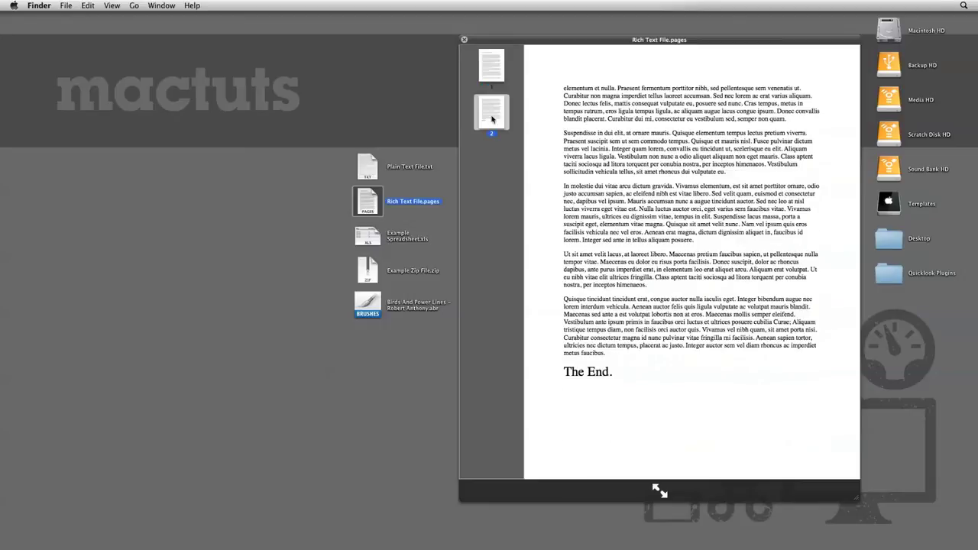
pyautogui.click(490, 75)
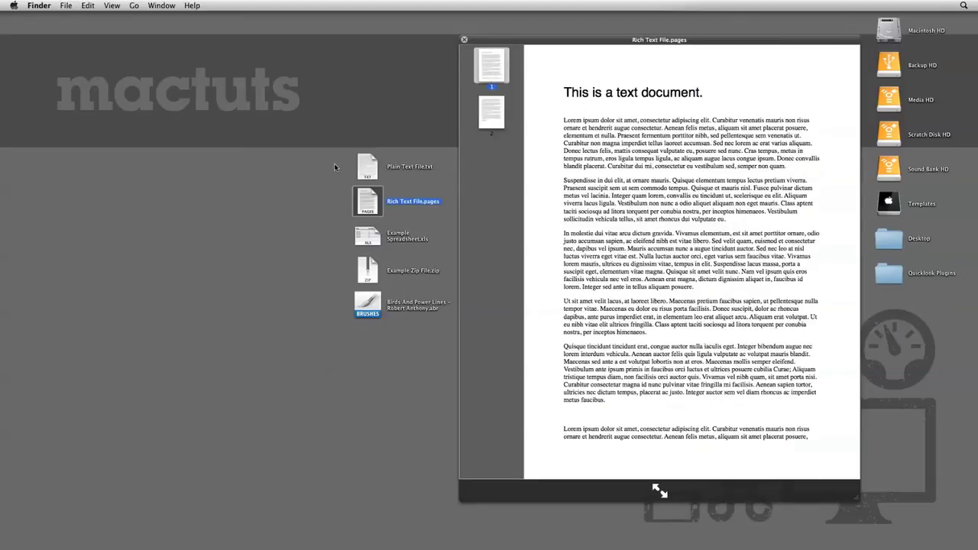
# Preview both text files together, switching between them, then close the preview.
pyautogui.moveTo(333, 154); pyautogui.dragTo(375, 218)
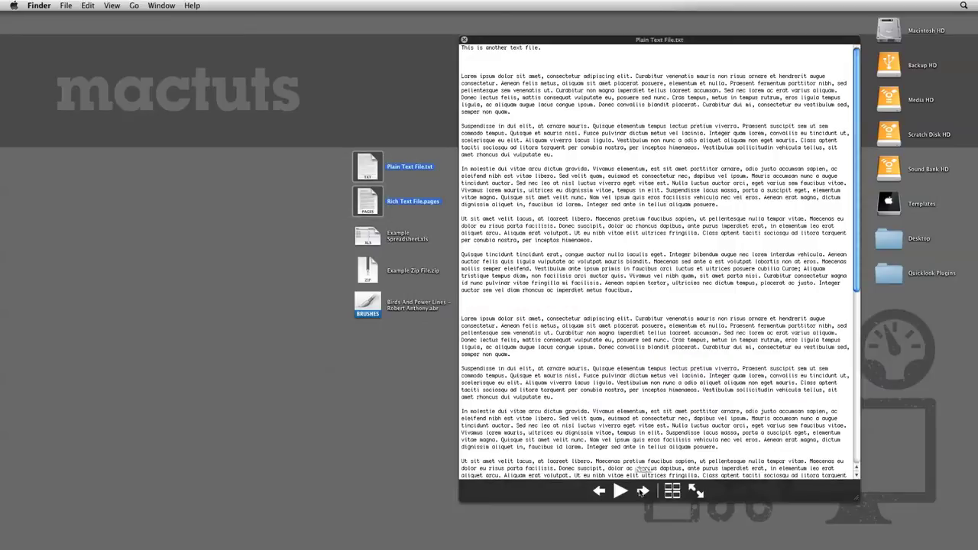
pyautogui.click(644, 493)
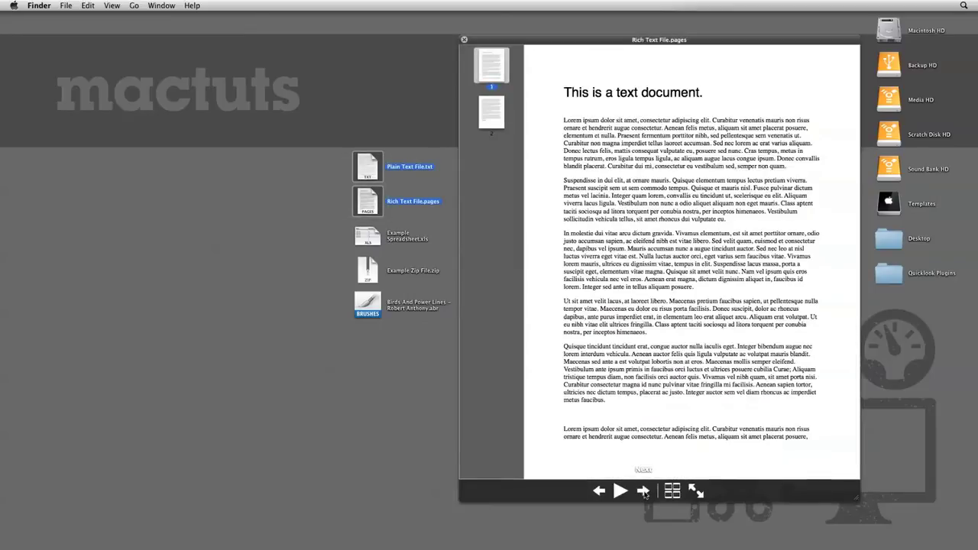
pyautogui.click(644, 492)
pyautogui.click(600, 493)
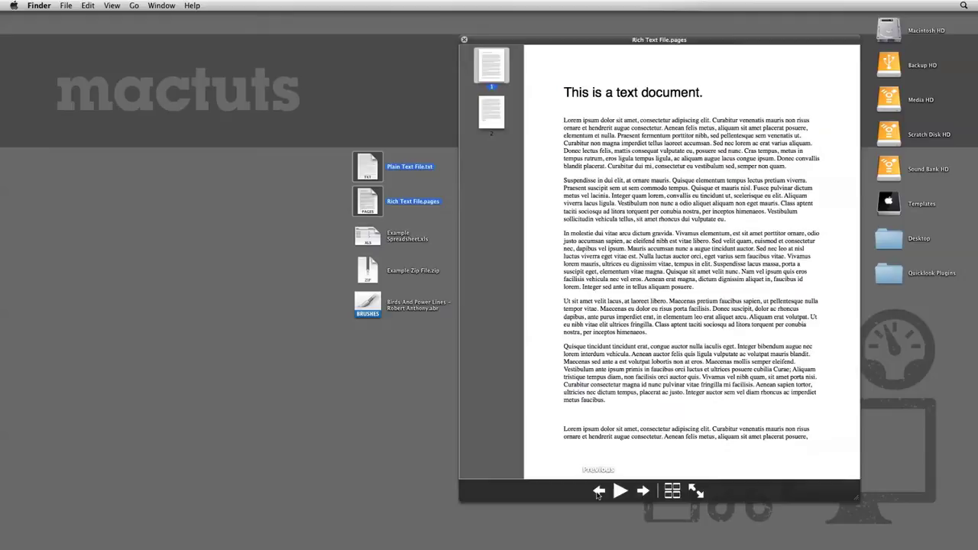
pyautogui.press('space')
pyautogui.click(320, 239)
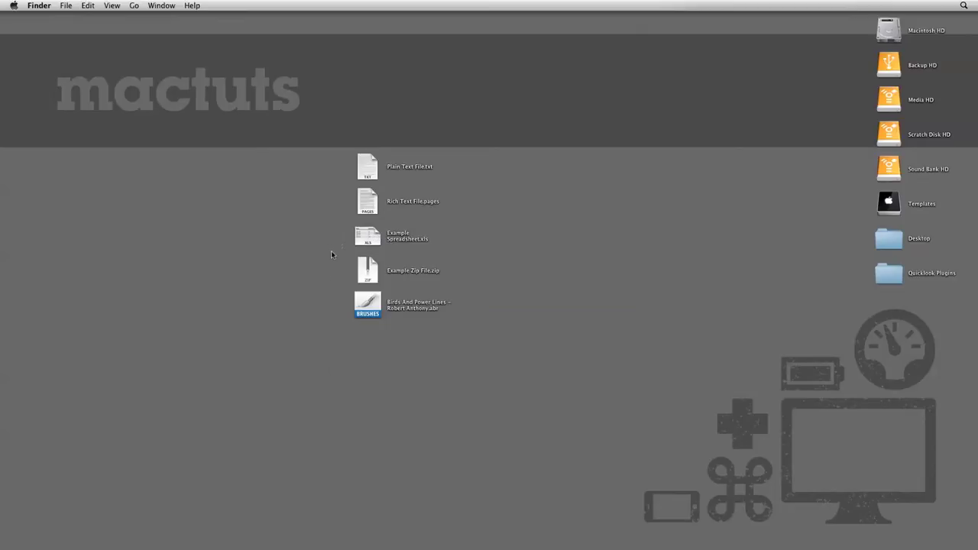
pyautogui.doubleClick(368, 238)
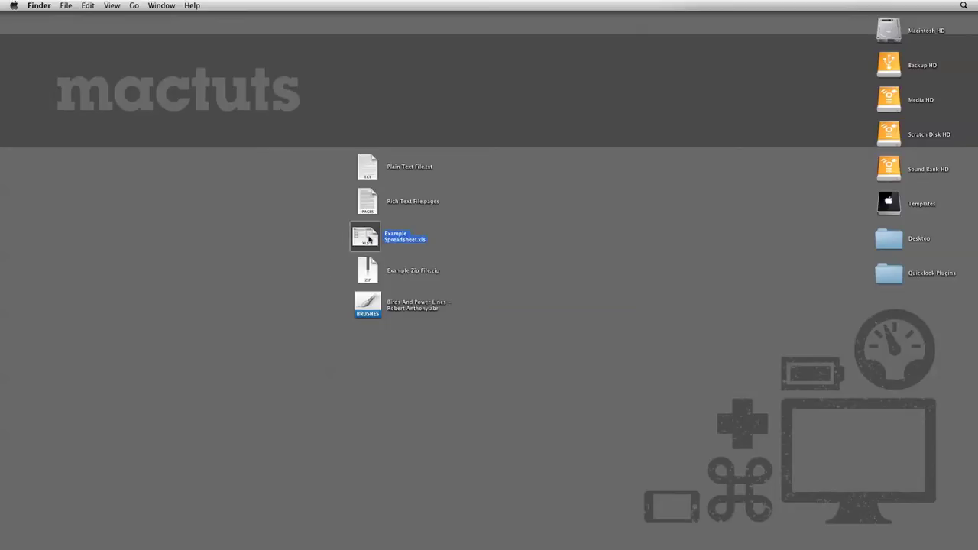
pyautogui.moveTo(222, 43); pyautogui.dragTo(596, 78)
pyautogui.moveTo(735, 120); pyautogui.dragTo(733, 155)
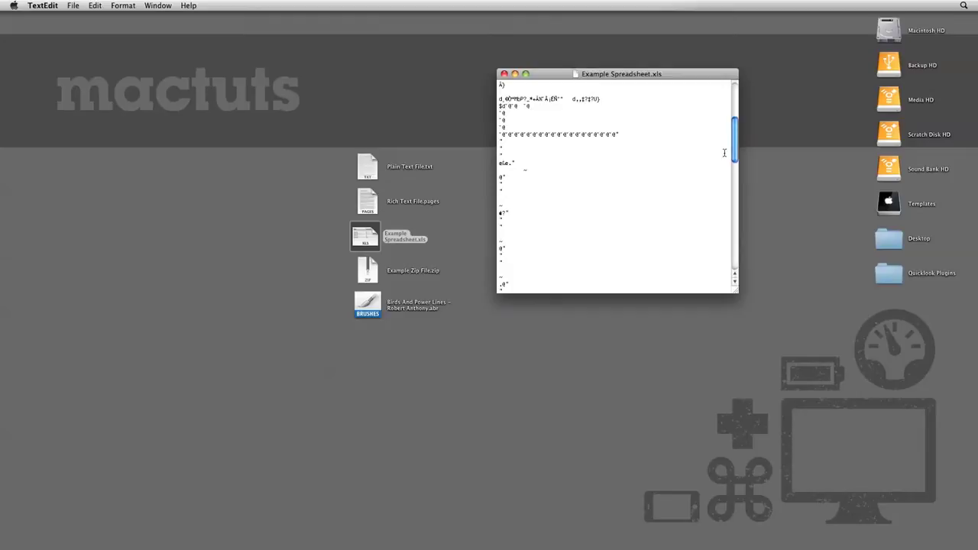
pyautogui.press('super+w')
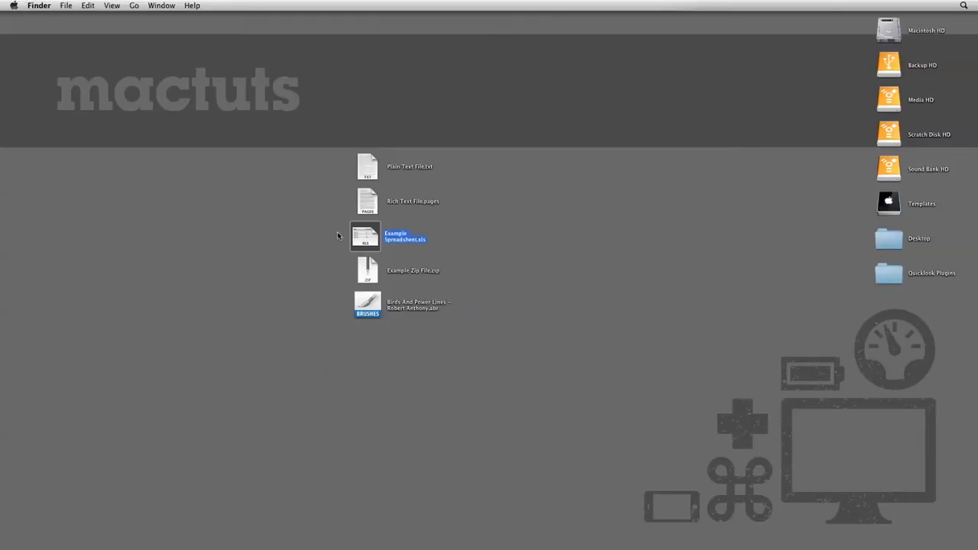
# View Example Spreadsheet.xls's cost table totalling 112.5 USD in Quick Look, then close it.
pyautogui.press('space')
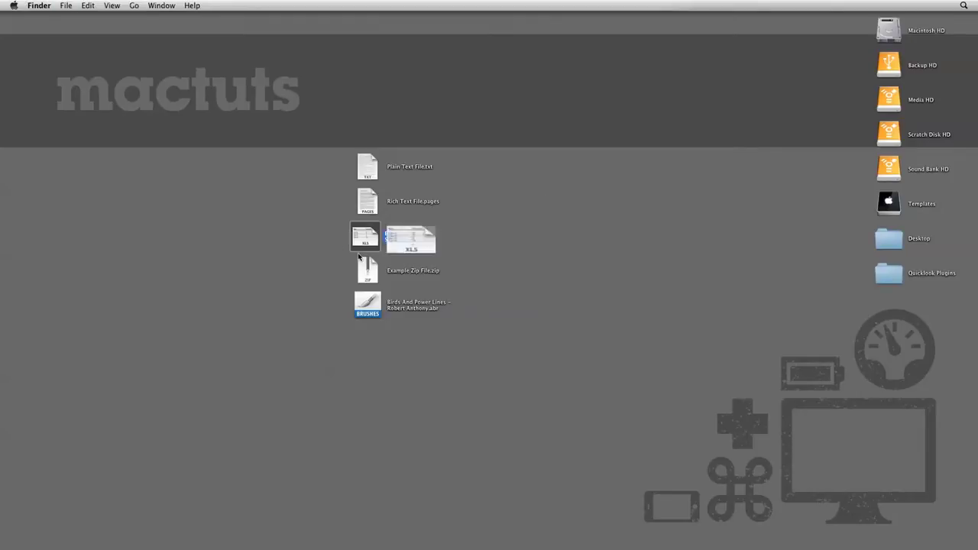
pyautogui.moveTo(677, 211); pyautogui.dragTo(533, 185)
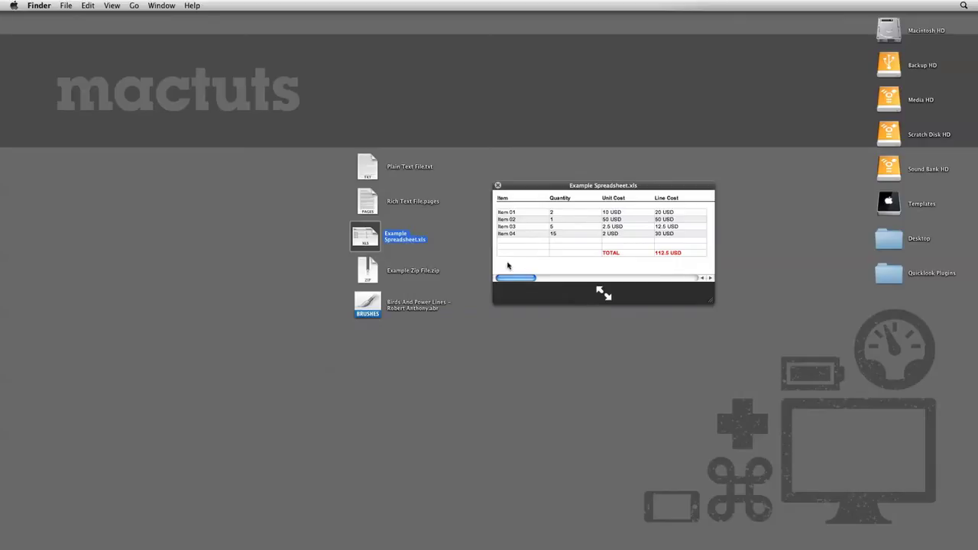
pyautogui.press('space')
pyautogui.click(330, 273)
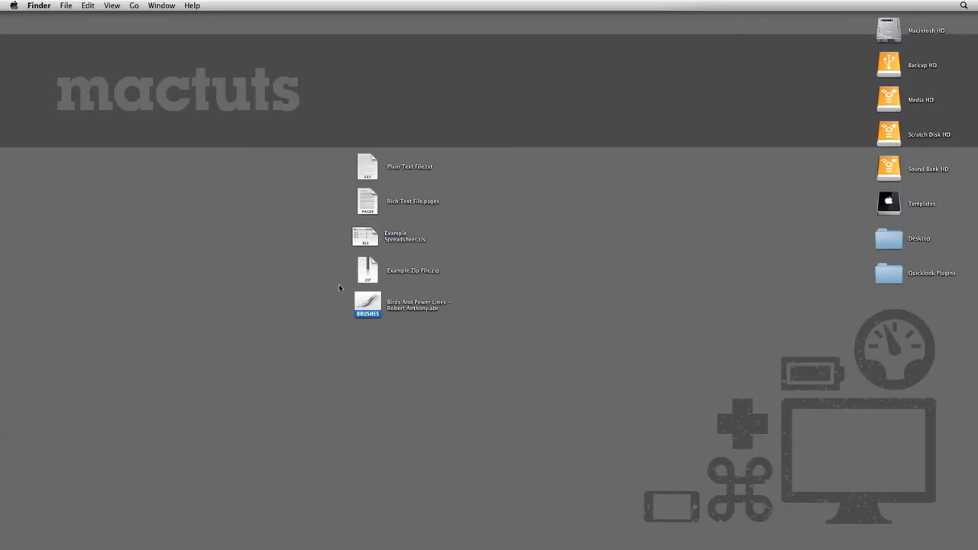
# Quick-preview Example Zip File.zip, showing only a generic 1.7 MB ZIP icon, and compare the .abr brushes file.
pyautogui.click(367, 270)
pyautogui.press('space')
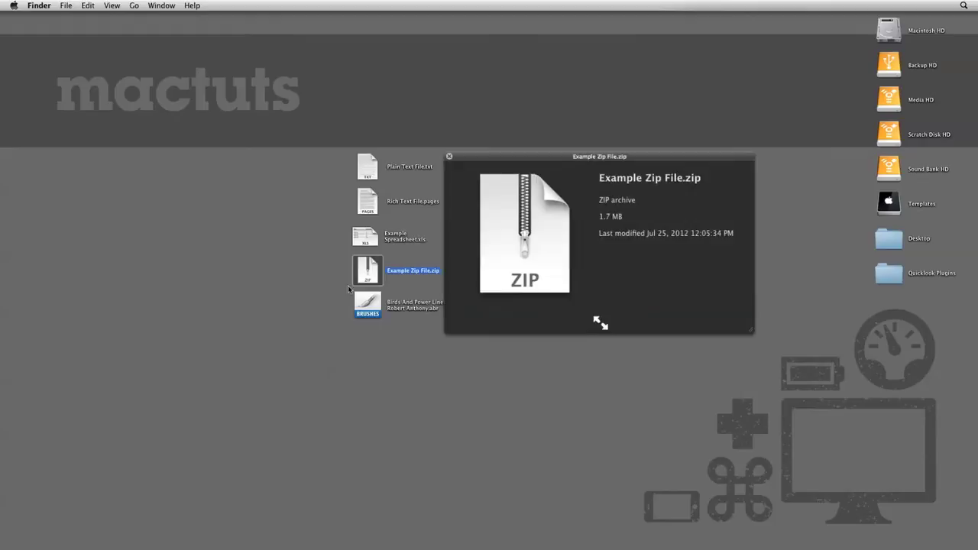
pyautogui.moveTo(512, 159); pyautogui.dragTo(545, 162)
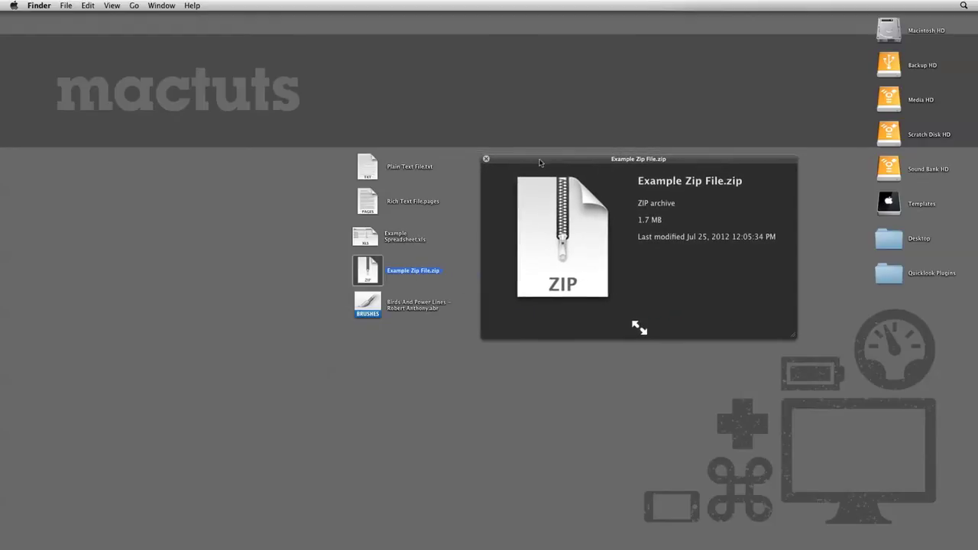
pyautogui.click(371, 304)
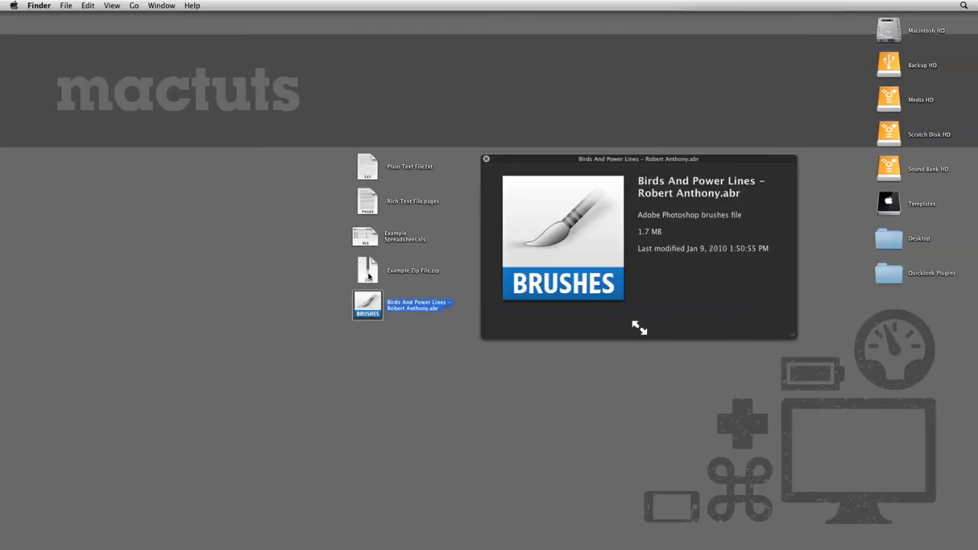
pyautogui.click(370, 273)
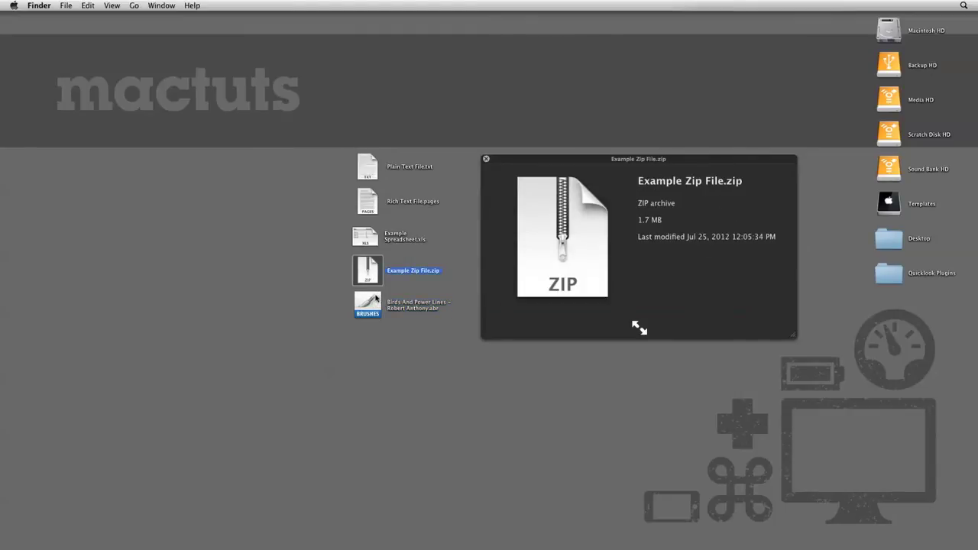
pyautogui.press('space')
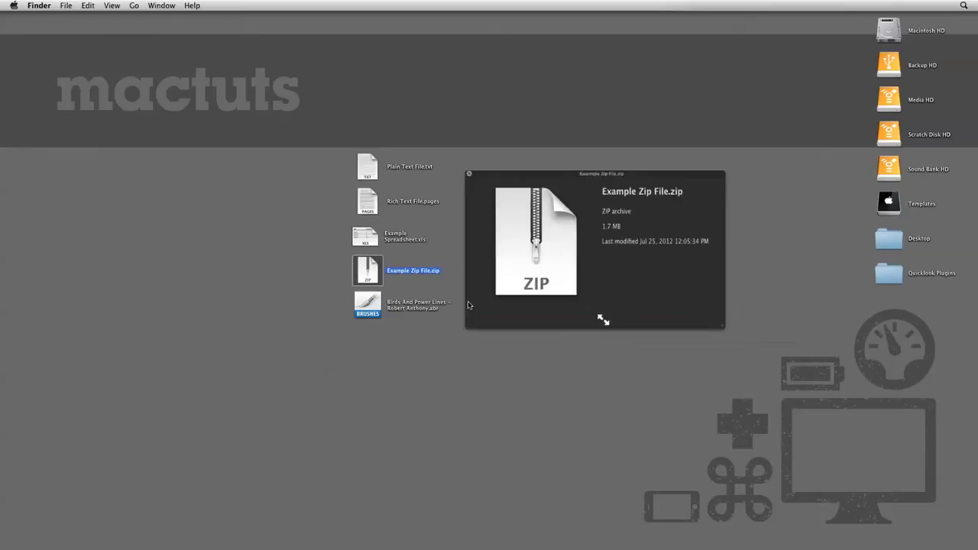
# In the Quicklook Plugins folder, select BetterZipQL.qlgenerator and BrushViewQL.qlgenerator.
pyautogui.doubleClick(889, 273)
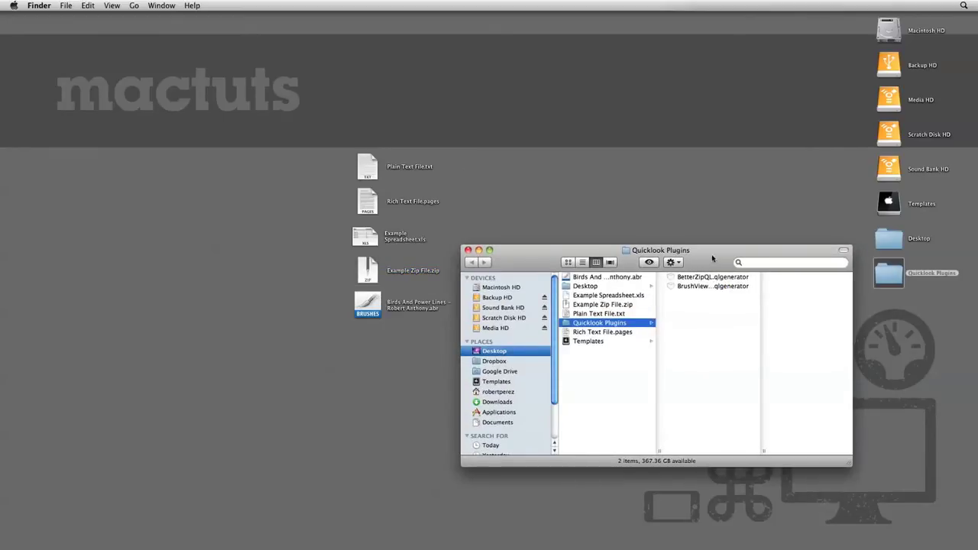
pyautogui.moveTo(712, 258); pyautogui.dragTo(723, 282)
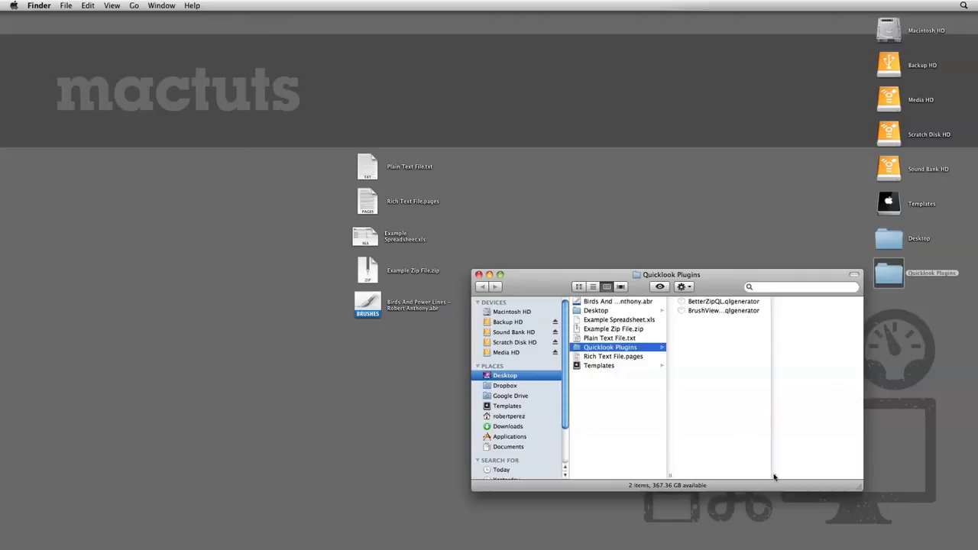
pyautogui.moveTo(774, 477); pyautogui.dragTo(782, 471)
pyautogui.moveTo(714, 332); pyautogui.dragTo(717, 295)
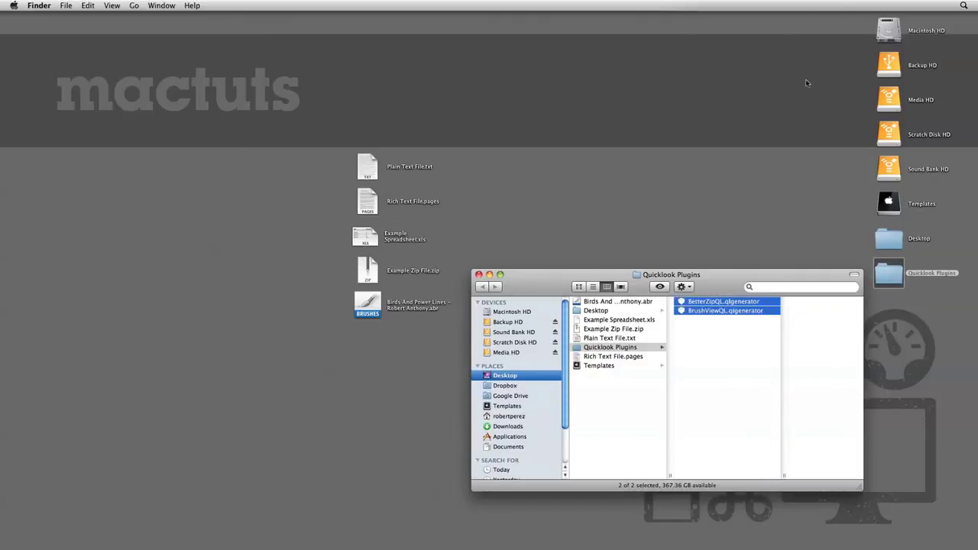
# Move both generators into Macintosh HD > Library > QuickLook and close the Finder windows.
pyautogui.doubleClick(888, 33)
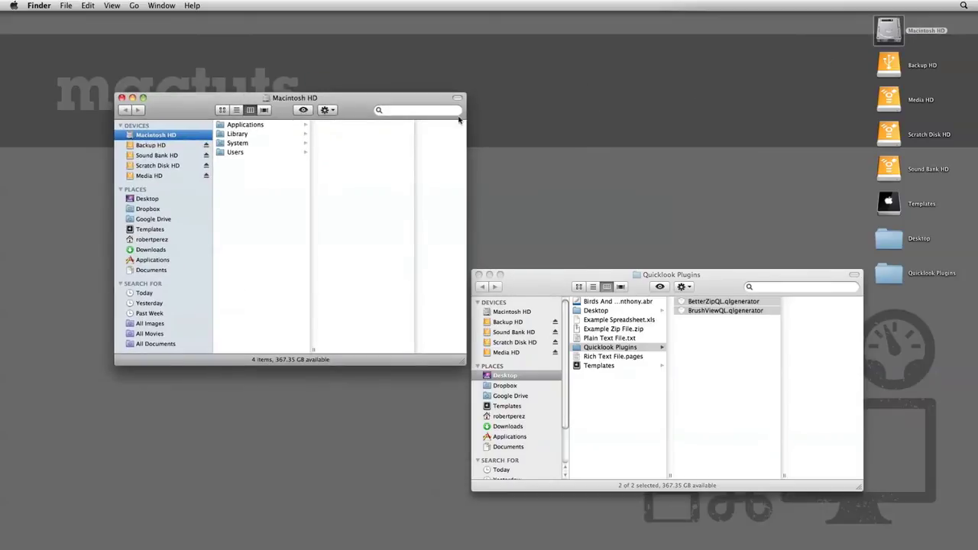
pyautogui.moveTo(359, 109); pyautogui.dragTo(337, 128)
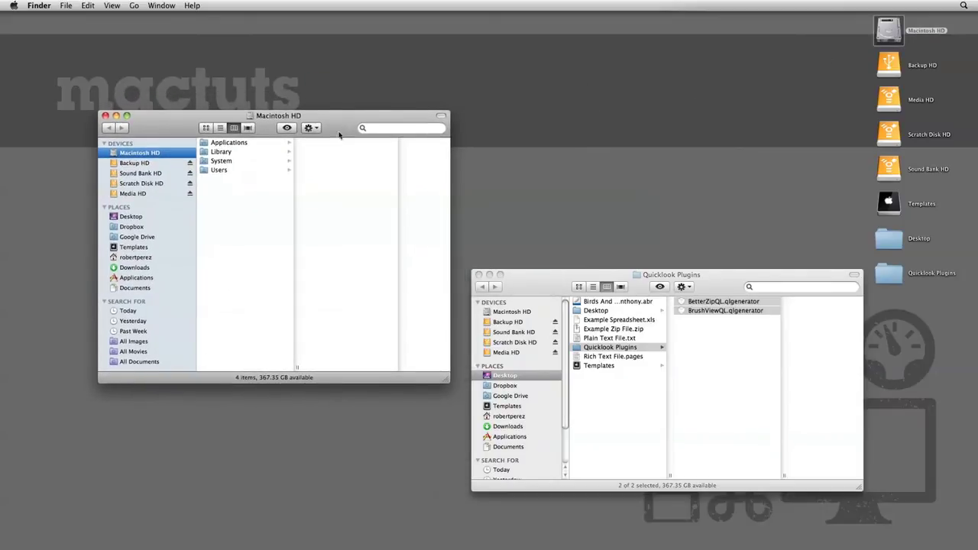
pyautogui.click(223, 153)
pyautogui.press('Right')
pyautogui.write('quicklook')
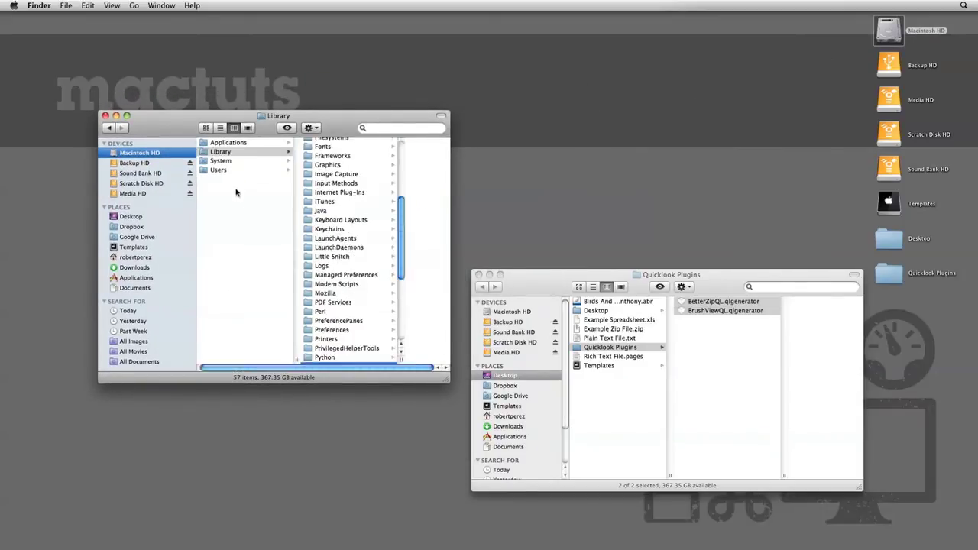
pyautogui.moveTo(692, 307); pyautogui.dragTo(385, 231)
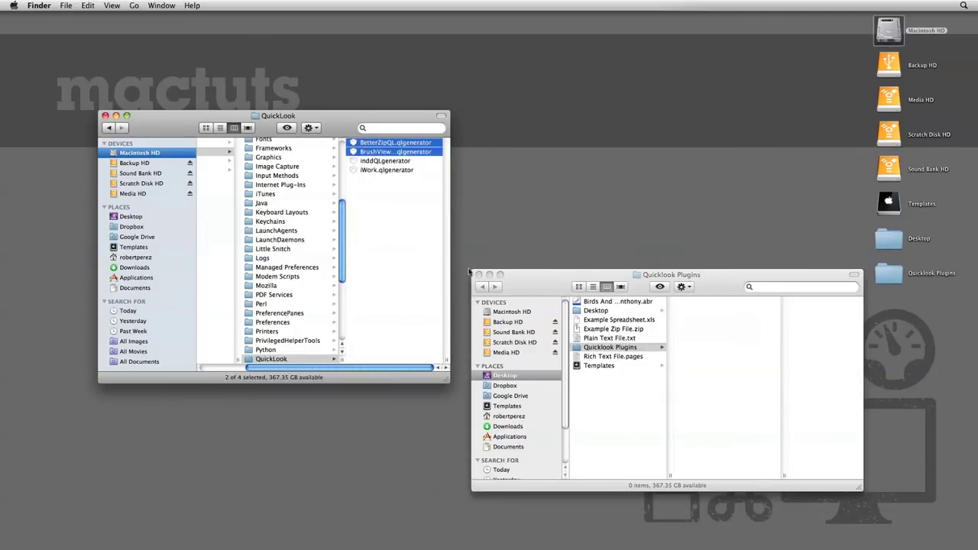
pyautogui.press('alt+super+w')
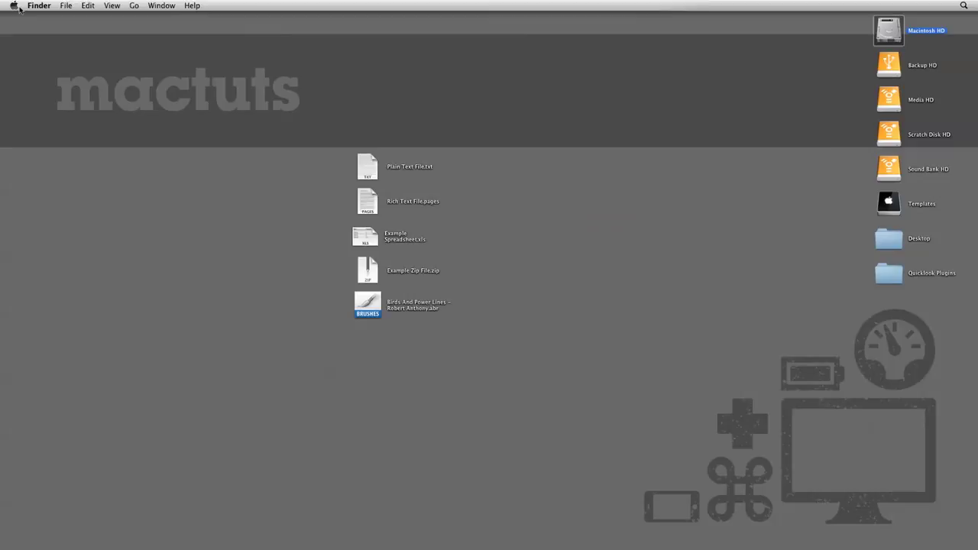
# Relaunch Finder from the Apple menu's Force Quit Applications window.
pyautogui.click(13, 6)
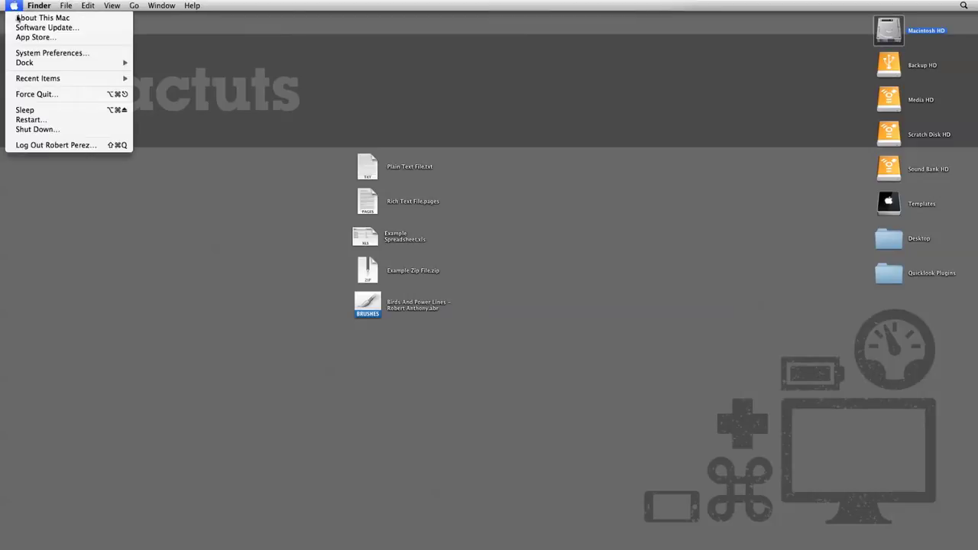
pyautogui.click(39, 94)
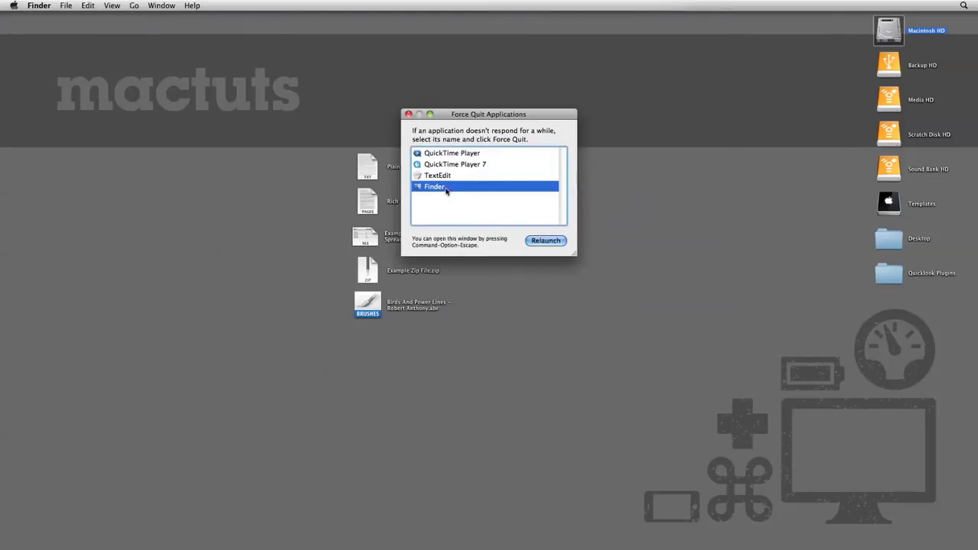
pyautogui.click(545, 240)
pyautogui.click(558, 167)
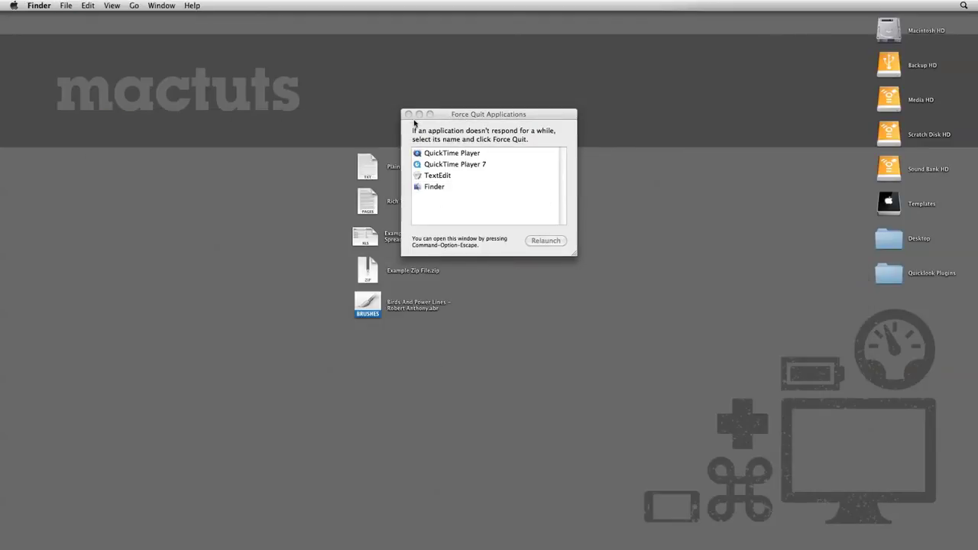
pyautogui.click(409, 114)
pyautogui.click(367, 304)
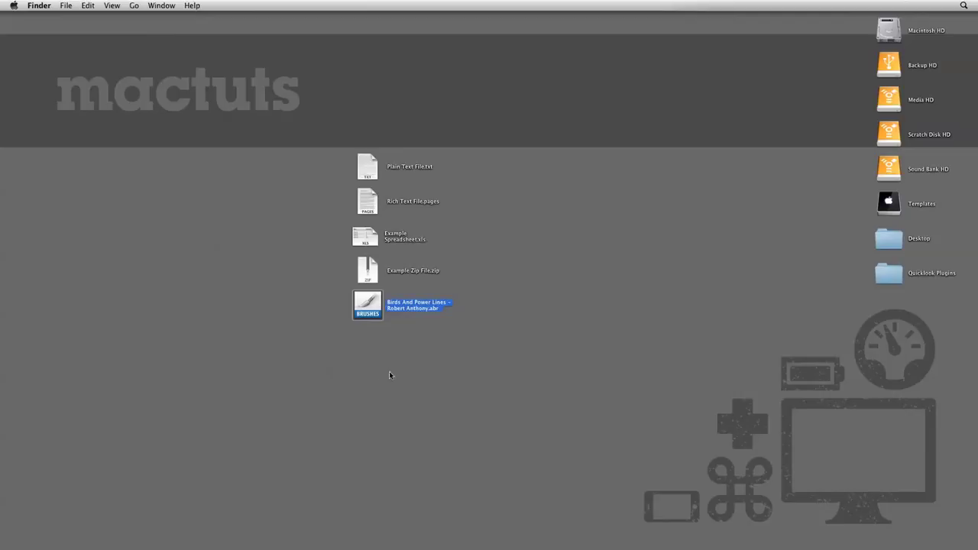
pyautogui.press('space')
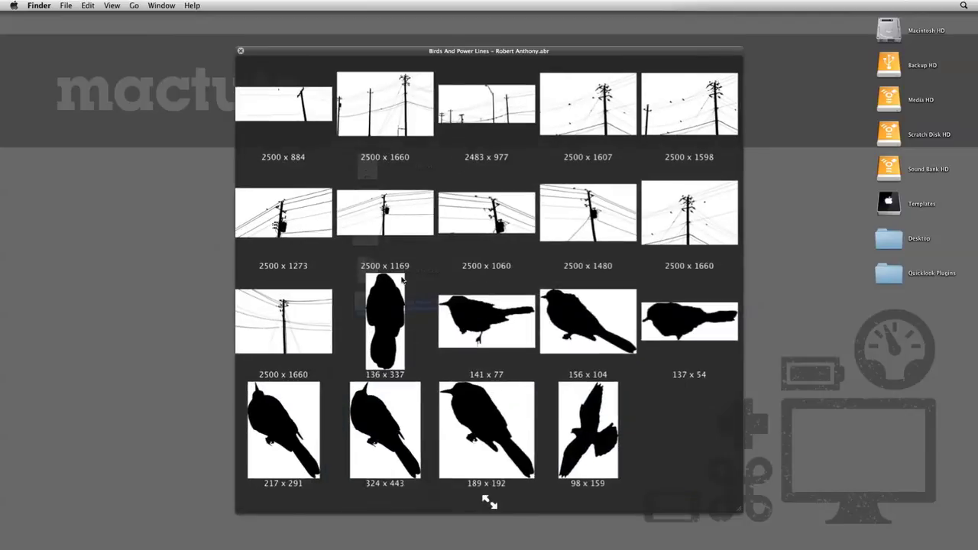
pyautogui.moveTo(396, 52); pyautogui.dragTo(477, 42)
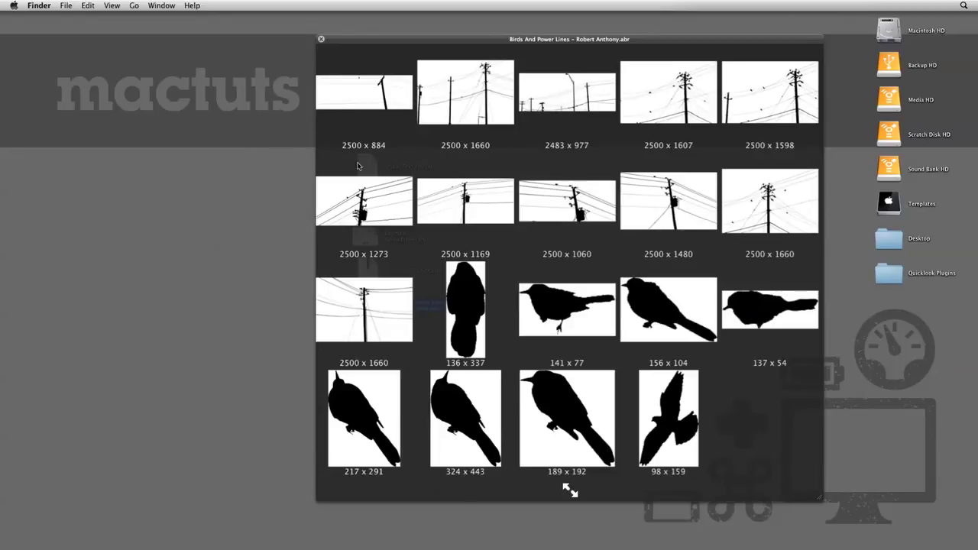
pyautogui.press('space')
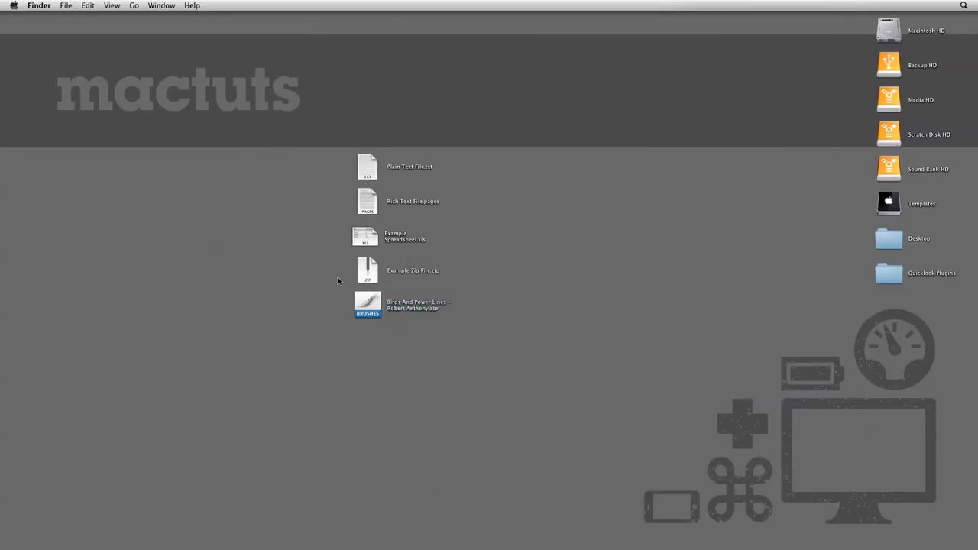
# Preview Example Zip File.zip's folder tree in an enlarged Quick Look window.
pyautogui.click(355, 272)
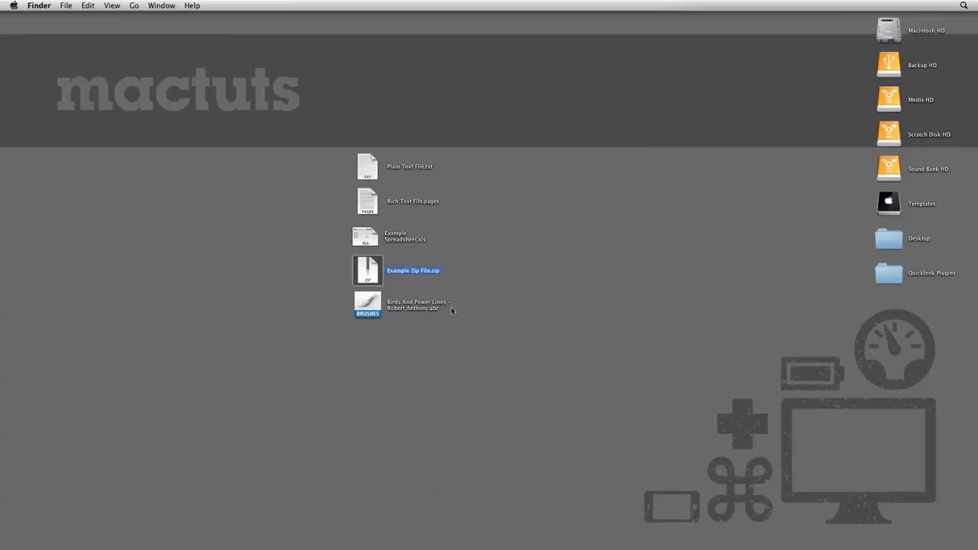
pyautogui.press('space')
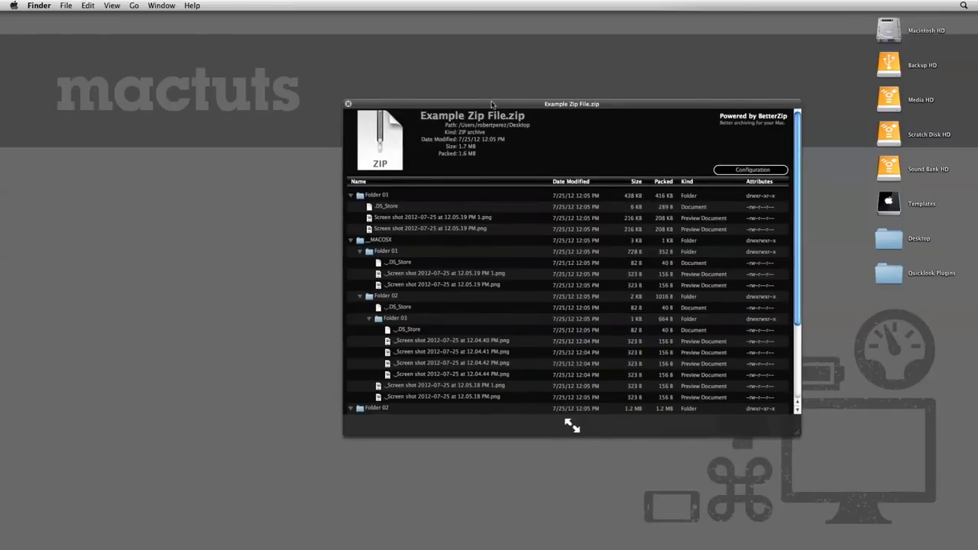
pyautogui.moveTo(491, 104); pyautogui.dragTo(557, 100)
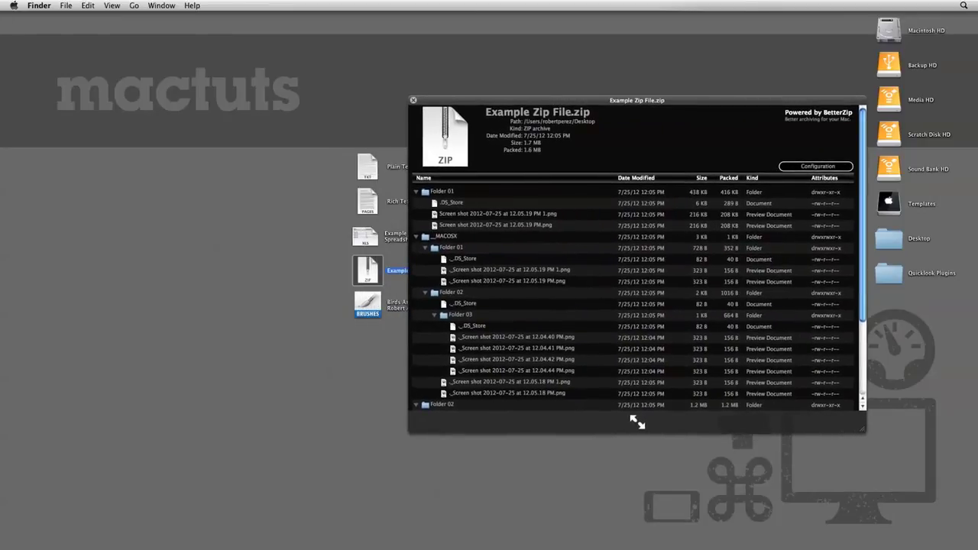
pyautogui.moveTo(863, 431); pyautogui.dragTo(870, 497)
# Collapse Folder 03, MACOSX and Folder 02, then show the preview's Configuration settings.
pyautogui.click(426, 426)
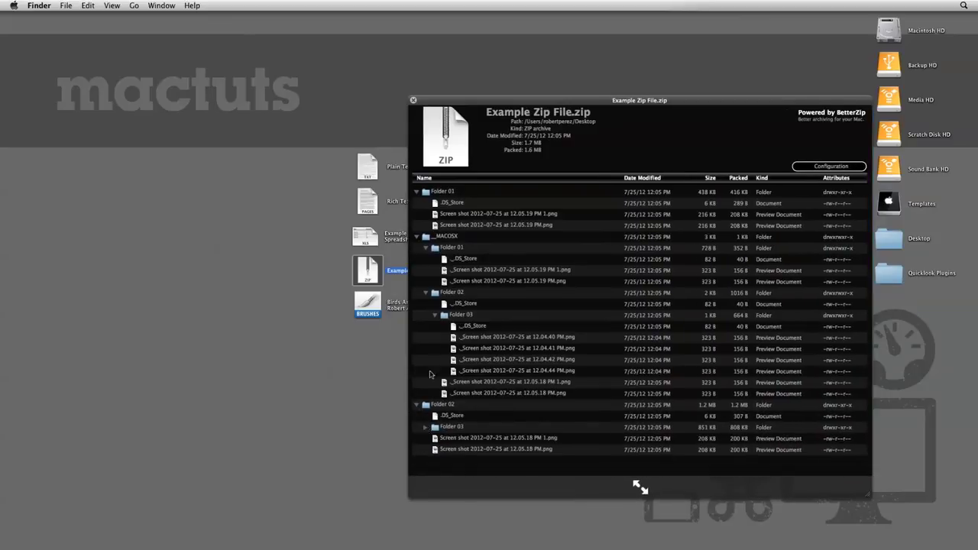
pyautogui.click(416, 238)
pyautogui.click(417, 249)
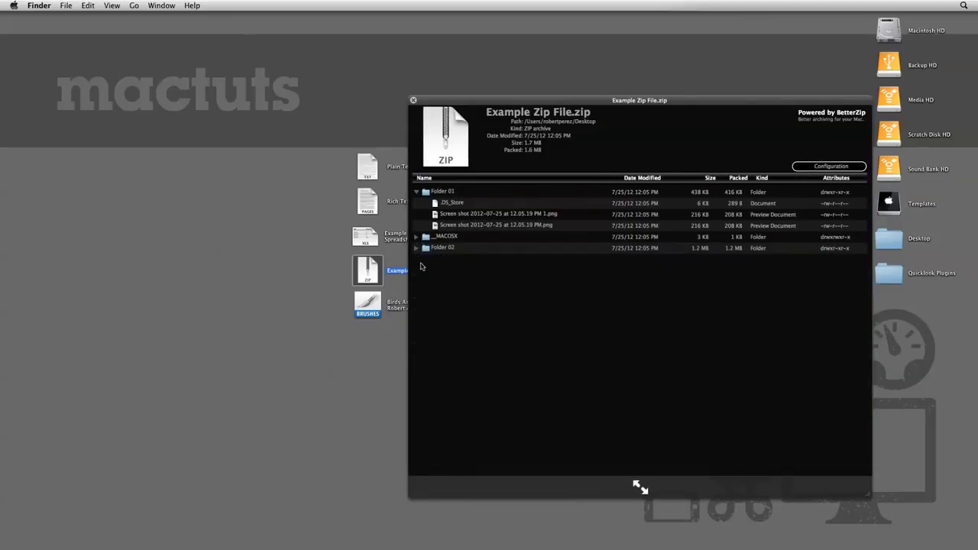
pyautogui.click(823, 165)
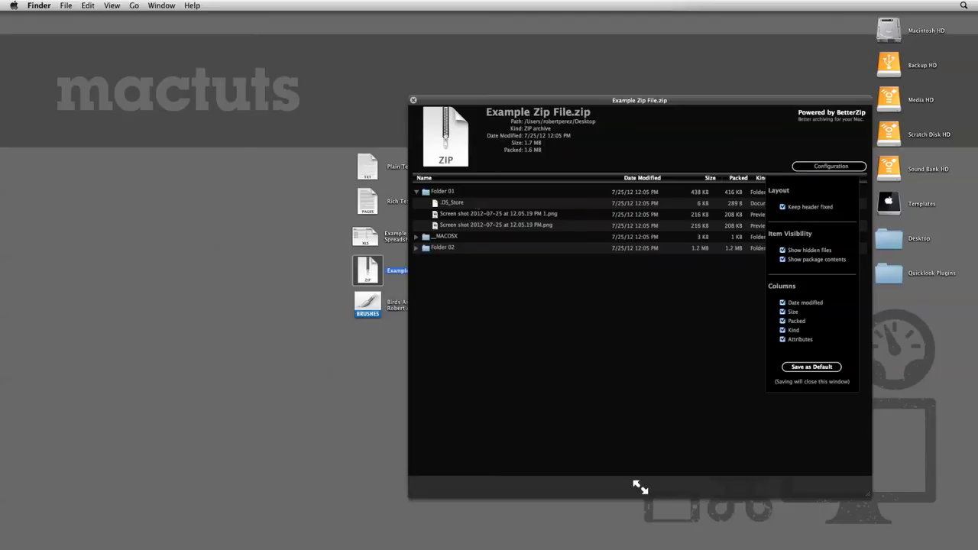
# Dismiss Configuration, expand MACOSX, collapse its nested Folder 01 and Folder 02, then close the preview.
pyautogui.press('Escape')
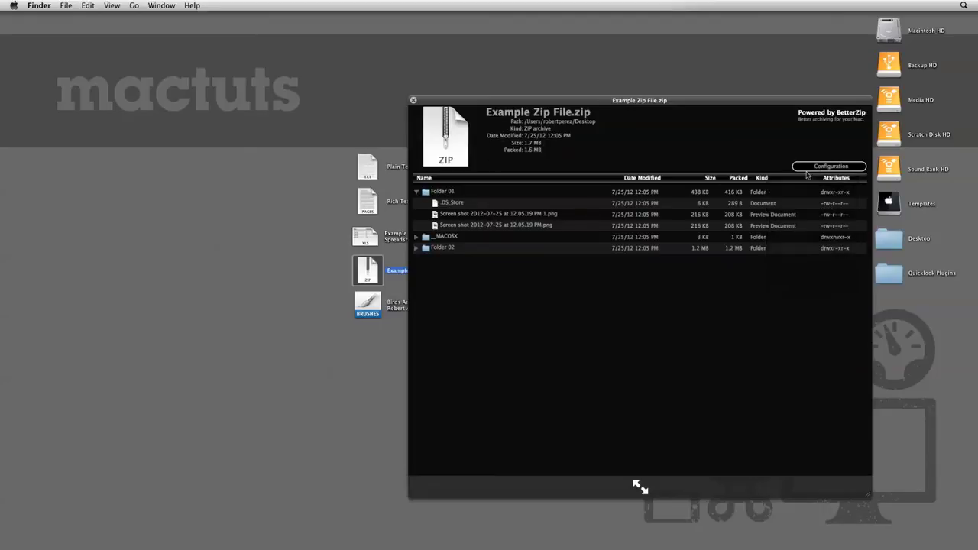
pyautogui.keyDown('alt'); pyautogui.click(417, 238); pyautogui.keyUp('alt')
pyautogui.click(425, 248)
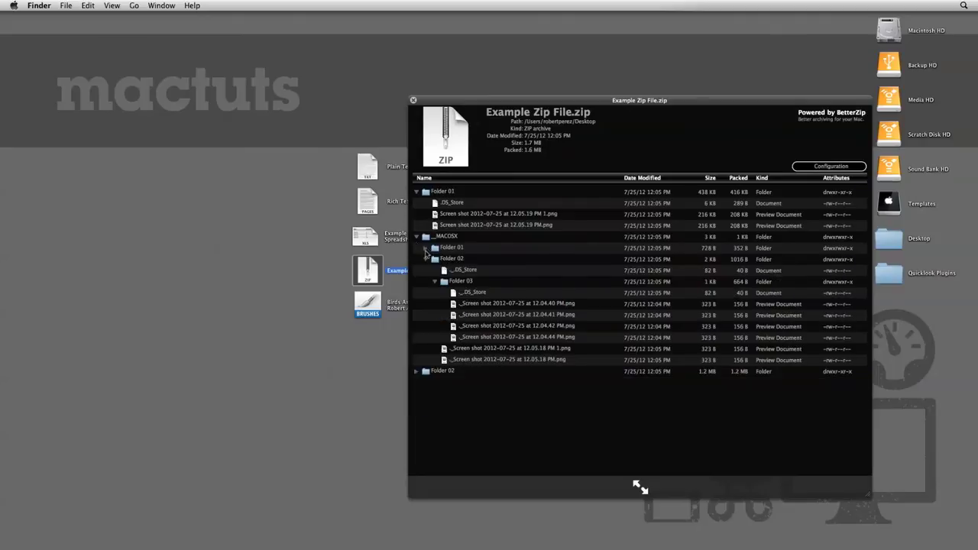
pyautogui.click(426, 259)
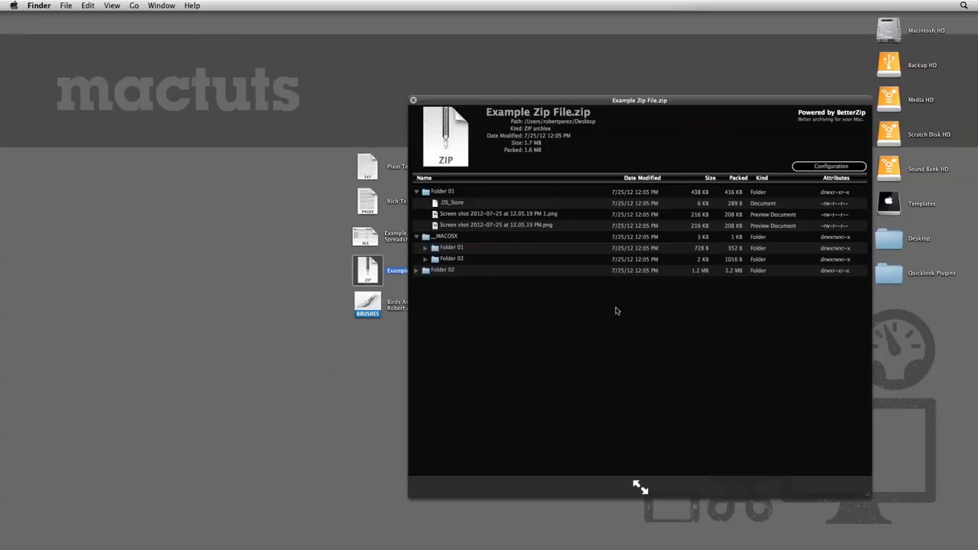
pyautogui.press('space')
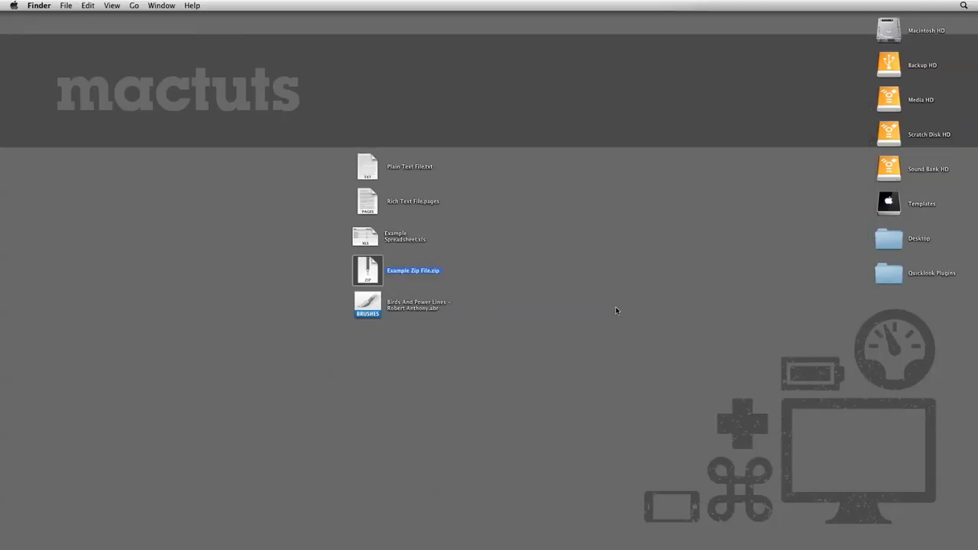